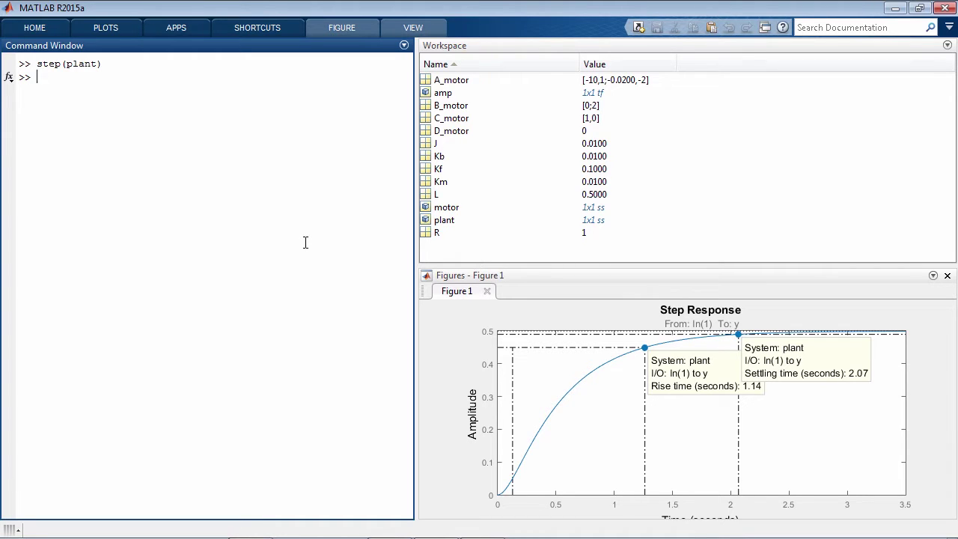
- Undock Figure 1 with the plant step response into its own window, then close that window
{"action": "left_click", "coordinate": [933, 276]}
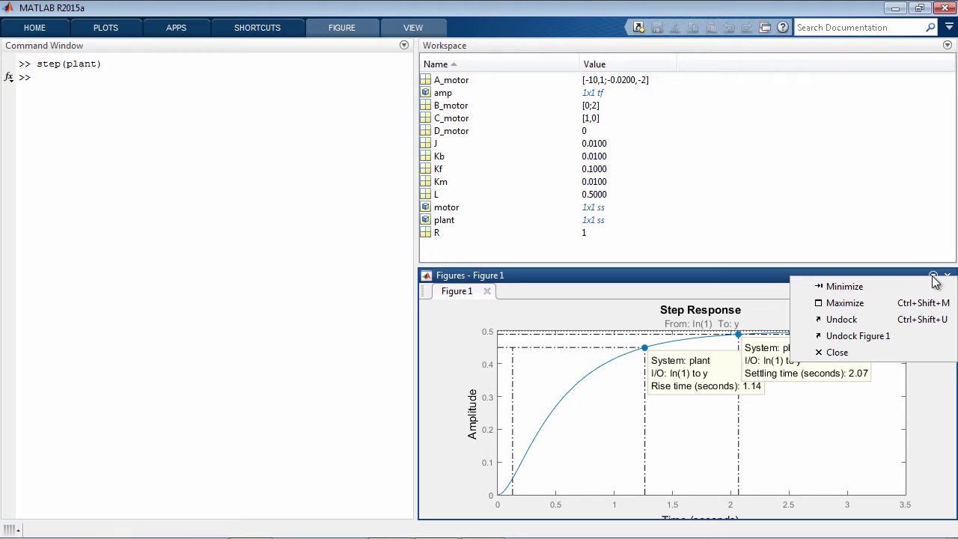
{"action": "left_click", "coordinate": [890, 319]}
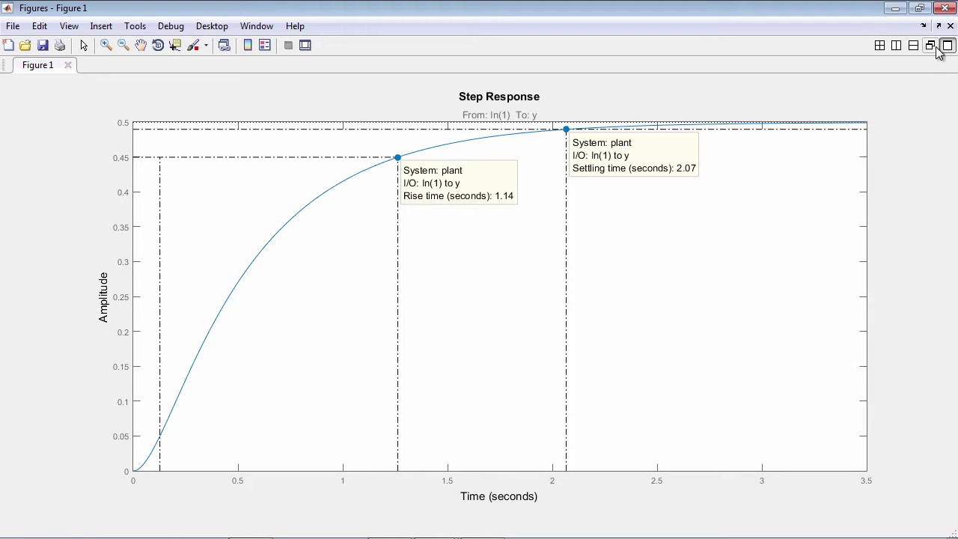
{"action": "left_click", "coordinate": [943, 9]}
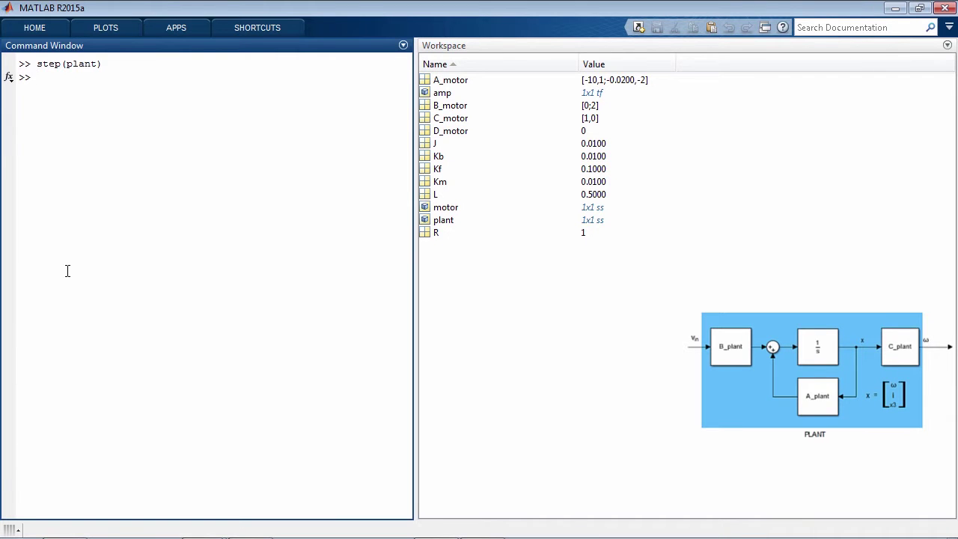
- Compute ctrb_matrix = ctrb(plant) and check that rank(ctrb_matrix) returns 3
{"action": "type", "text": "ctrb_ma"}
{"action": "type", "text": "trix = ctr"}
{"action": "type", "text": "b(plant)"}
{"action": "key", "text": "Return"}
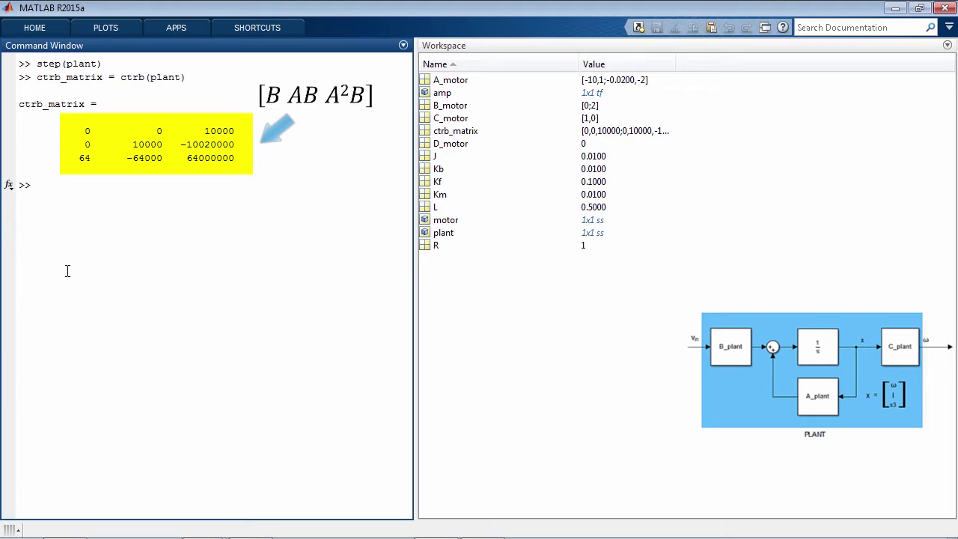
{"action": "type", "text": "r"}
{"action": "type", "text": "ank"}
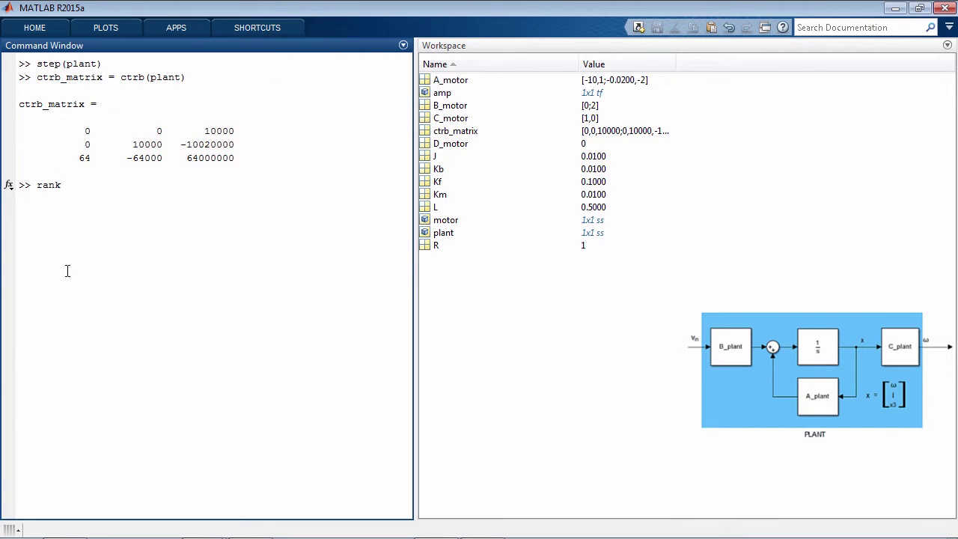
{"action": "type", "text": "(ctrb_matrix)"}
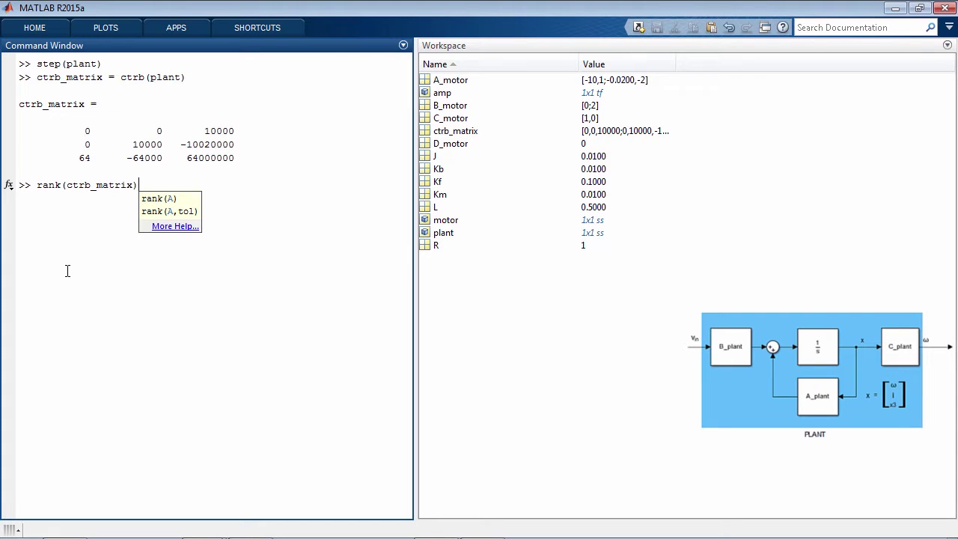
{"action": "key", "text": "Return"}
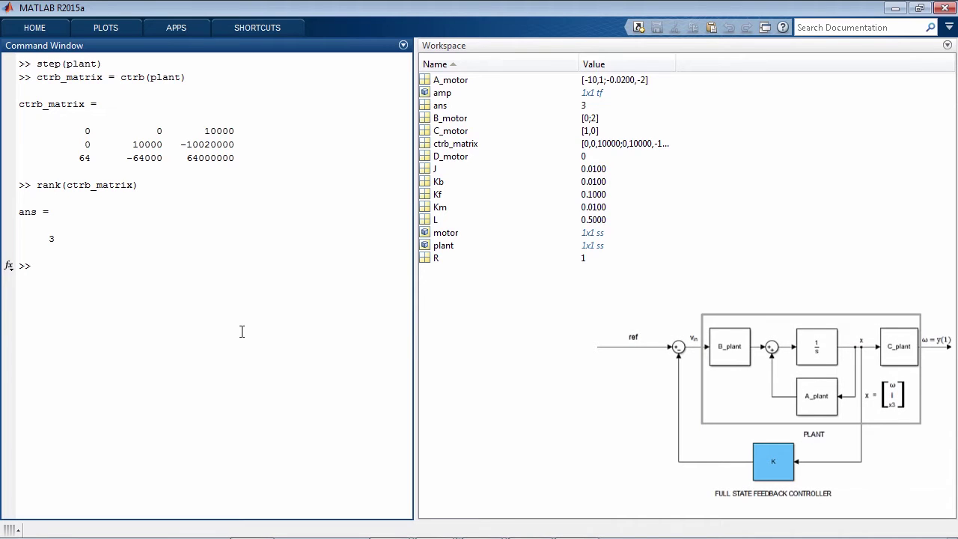
- Set the plant's C to eye(3), name state 3 'x3', and name the outputs w, i, x3
{"action": "type", "text": "plant.c = "}
{"action": "type", "text": "eye(3);"}
{"action": "key", "text": "Return"}
{"action": "type", "text": "plant"}
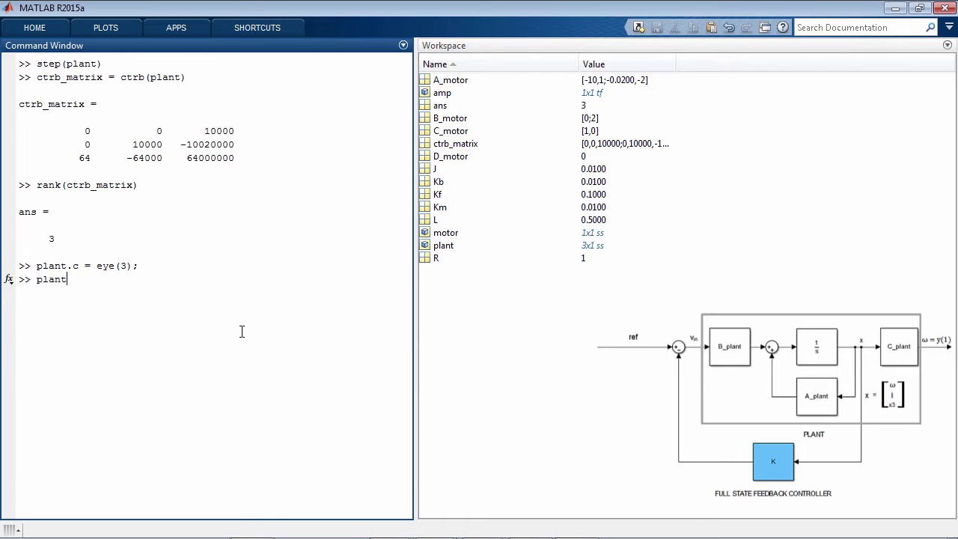
{"action": "type", "text": ".Stat"}
{"action": "type", "text": "eName{3} = 'x3';"}
{"action": "key", "text": "Return"}
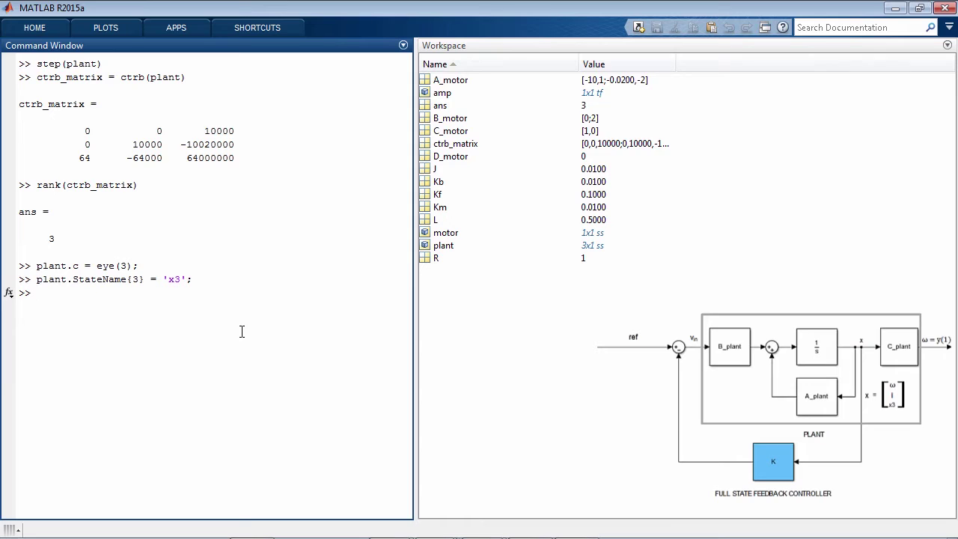
{"action": "type", "text": "plant.Out"}
{"action": "type", "text": "putName = {'w','i','x3'}"}
{"action": "key", "text": "Return"}
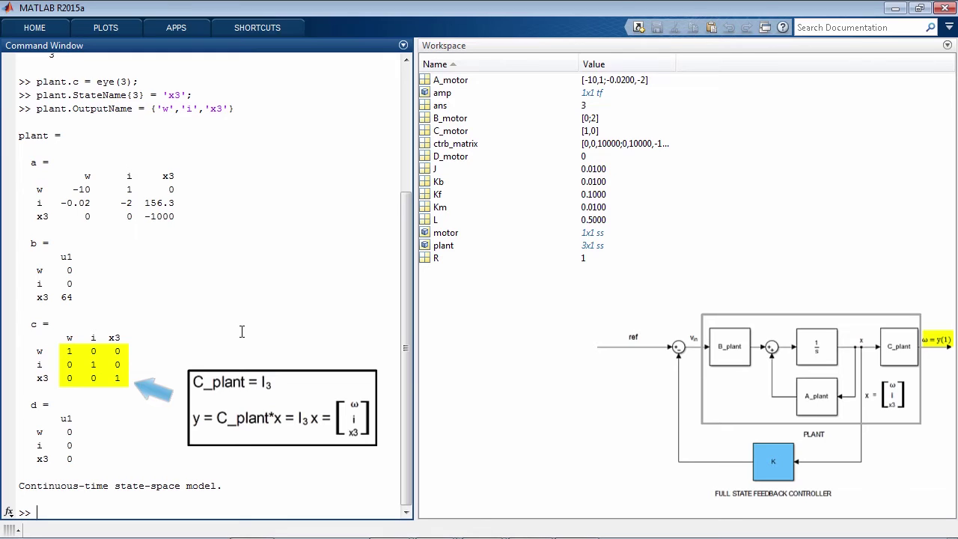
{"action": "type", "text": "K "}
{"action": "type", "text": "= place"}
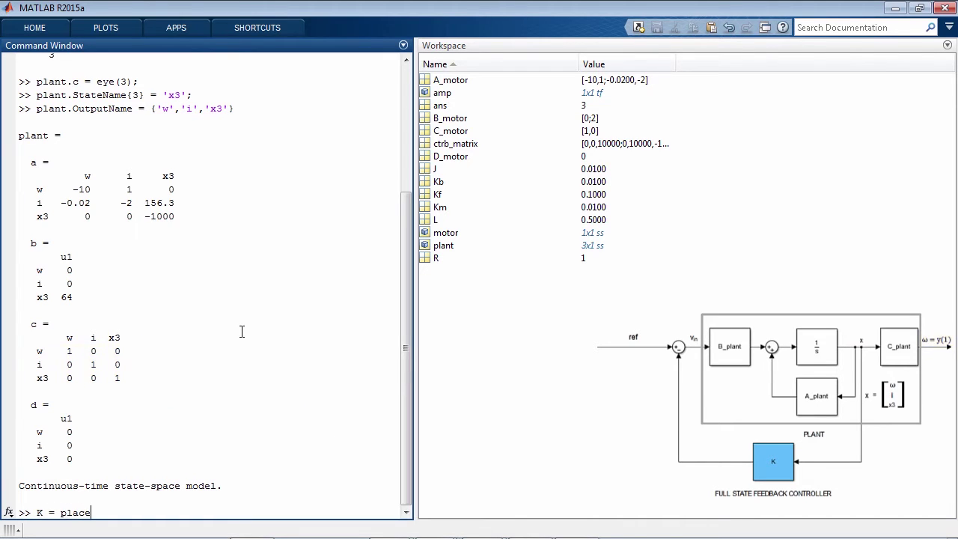
{"action": "type", "text": "(plant.a, plant.b, [ -7 + 5.25j , -7 - 5.25j , -21])"}
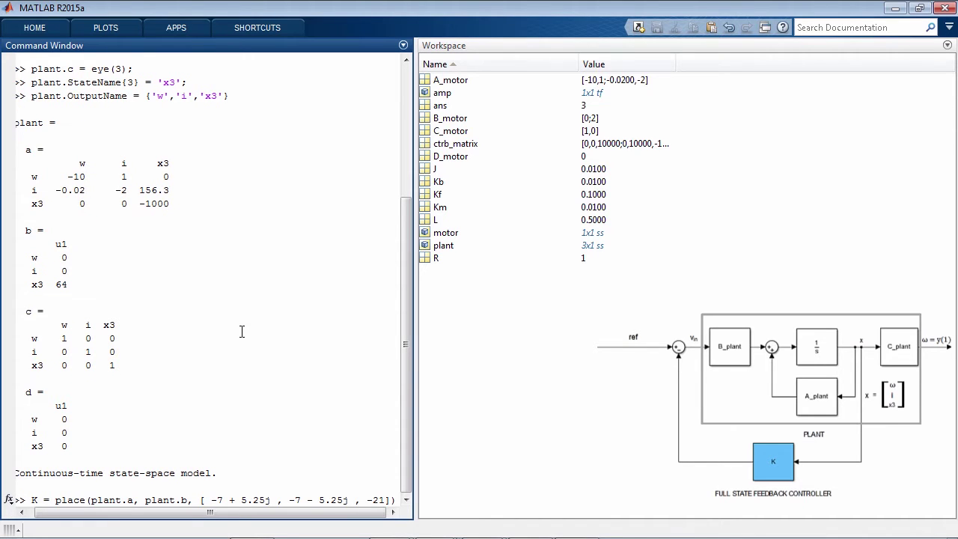
- Compute K for poles -7±5.25j and -21, giving [0.0402 0.0075 -15.2656]
{"action": "key", "text": "Return"}
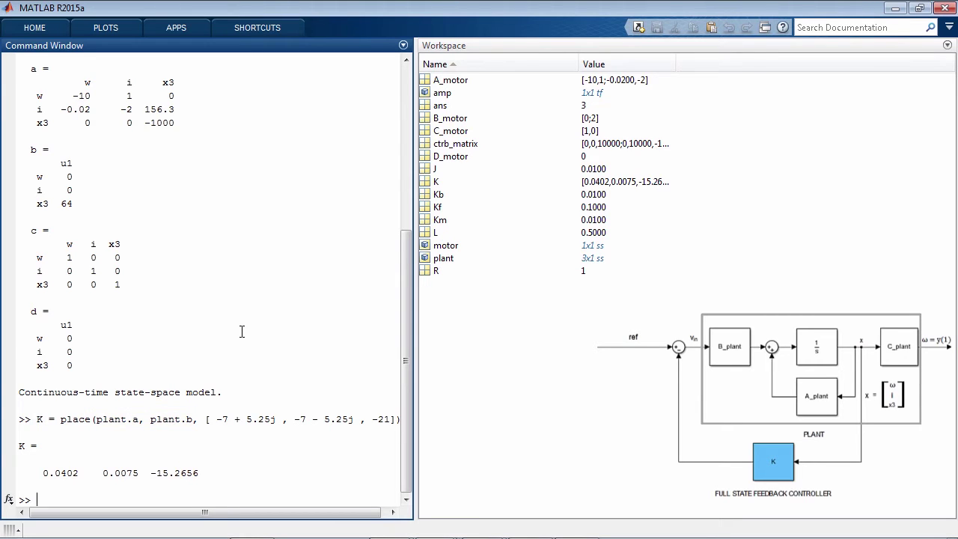
{"action": "type", "text": "cl ="}
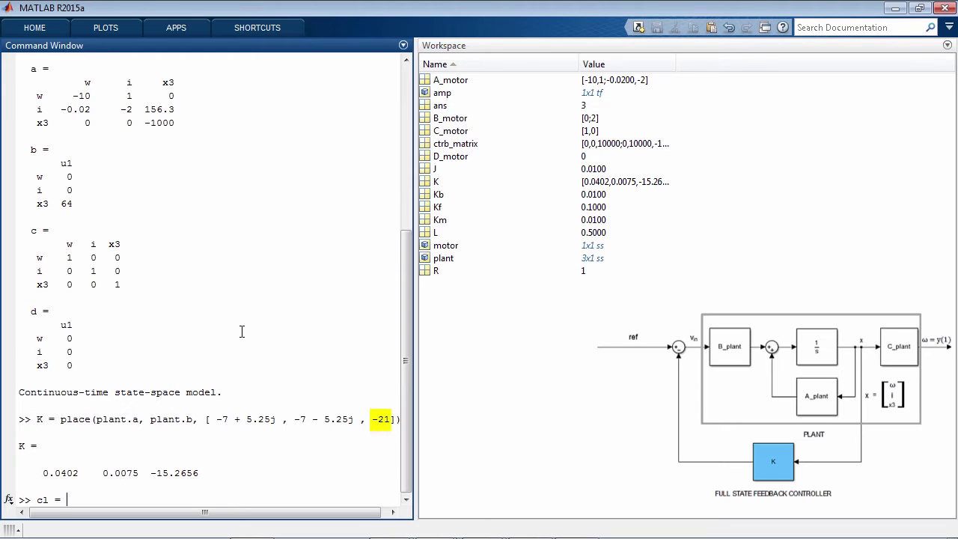
{"action": "type", "text": " feedback"}
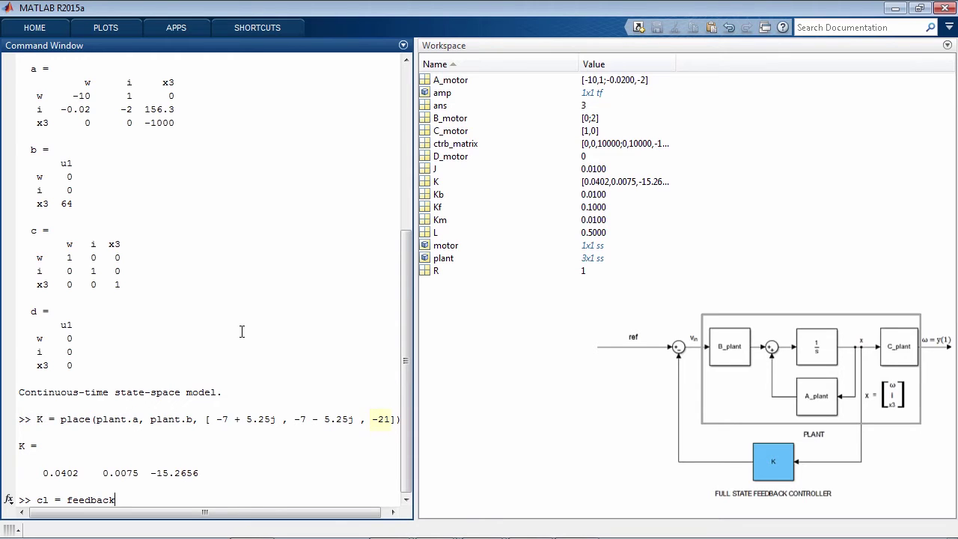
{"action": "type", "text": "(plant,K)"}
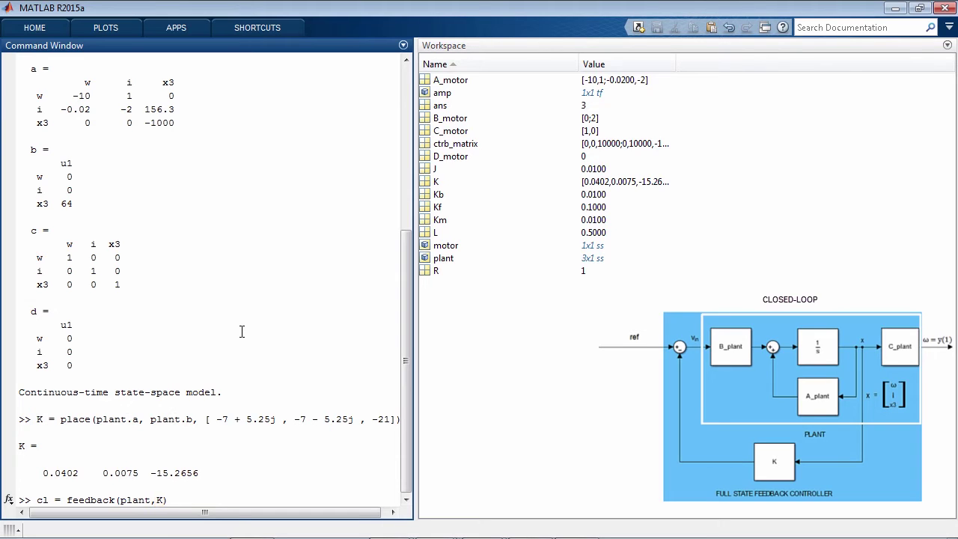
- Create the closed-loop system cl = feedback(plant,K)
{"action": "key", "text": "Return"}
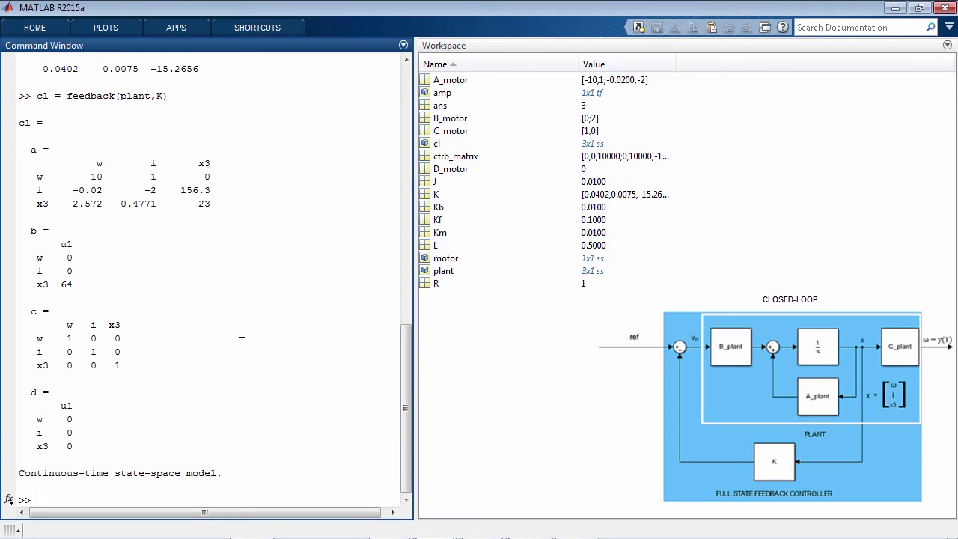
{"action": "type", "text": "pole("}
{"action": "type", "text": "cl)"}
- List pole(cl) to confirm closed-loop poles at -21 and -7 ± 5.25j
{"action": "key", "text": "Return"}
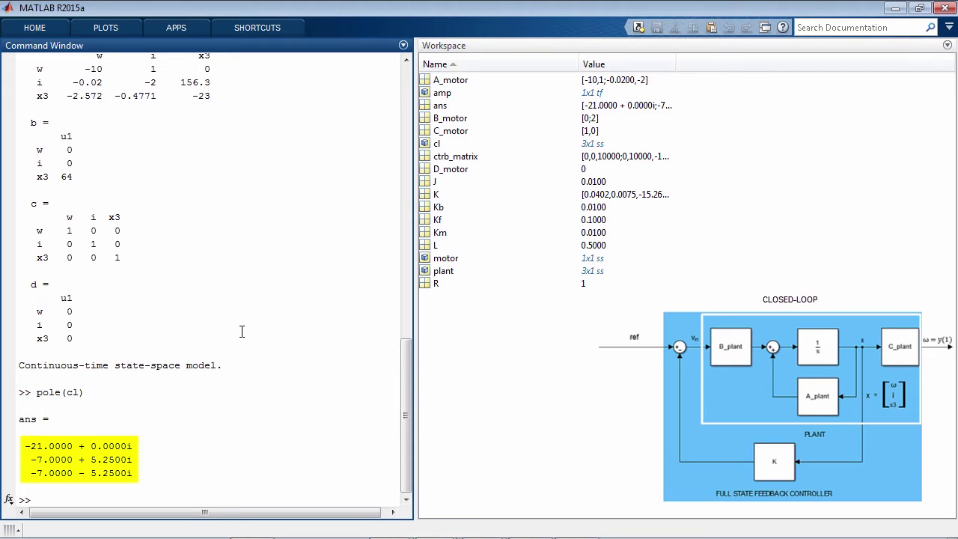
{"action": "type", "text": "step("}
{"action": "type", "text": "cl(1)"}
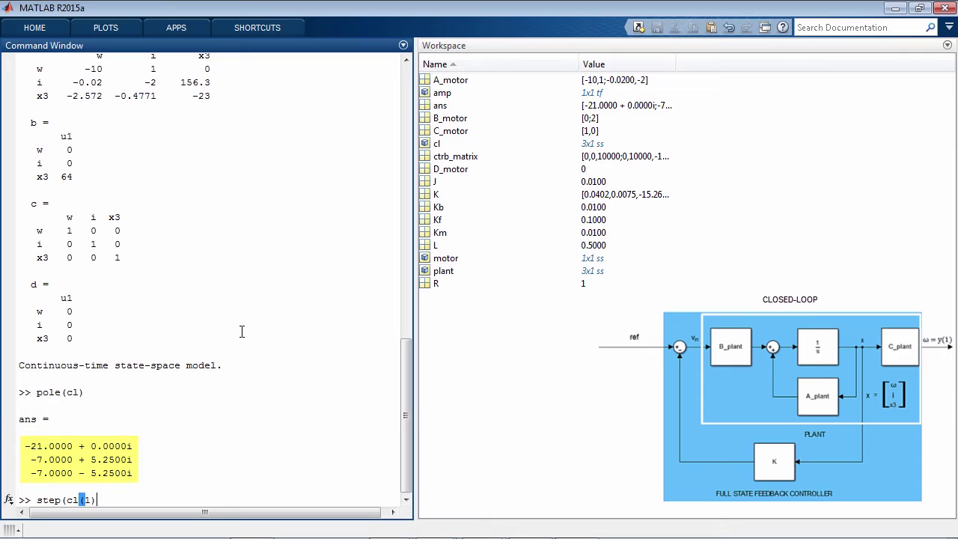
{"action": "type", "text": ")"}
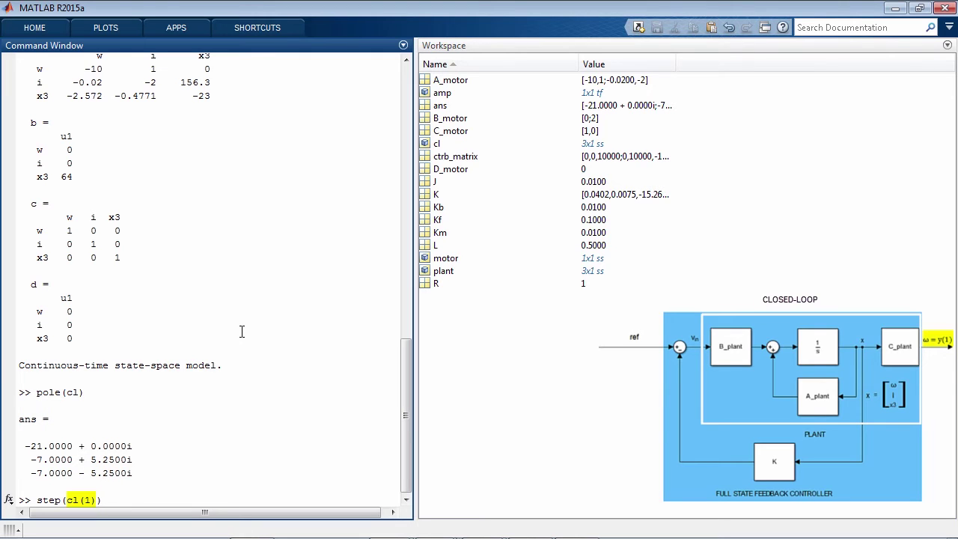
- Plot step(cl(1)) maximized with settling time 0.492 s and steady-state 6.22 marked, then close it
{"action": "key", "text": "Return"}
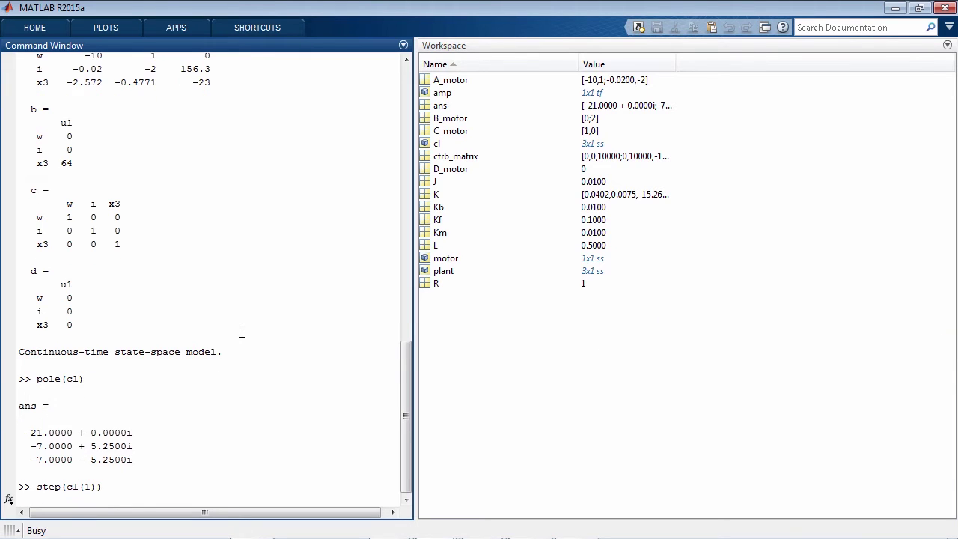
{"action": "left_click", "coordinate": [894, 24]}
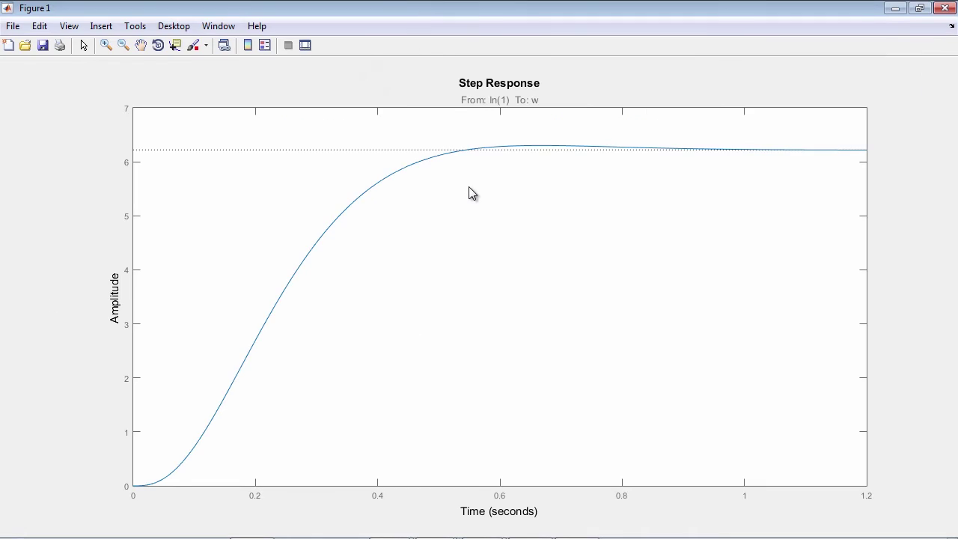
{"action": "right_click", "coordinate": [470, 188]}
{"action": "left_click", "coordinate": [610, 231]}
{"action": "left_click", "coordinate": [434, 156]}
{"action": "right_click", "coordinate": [627, 210]}
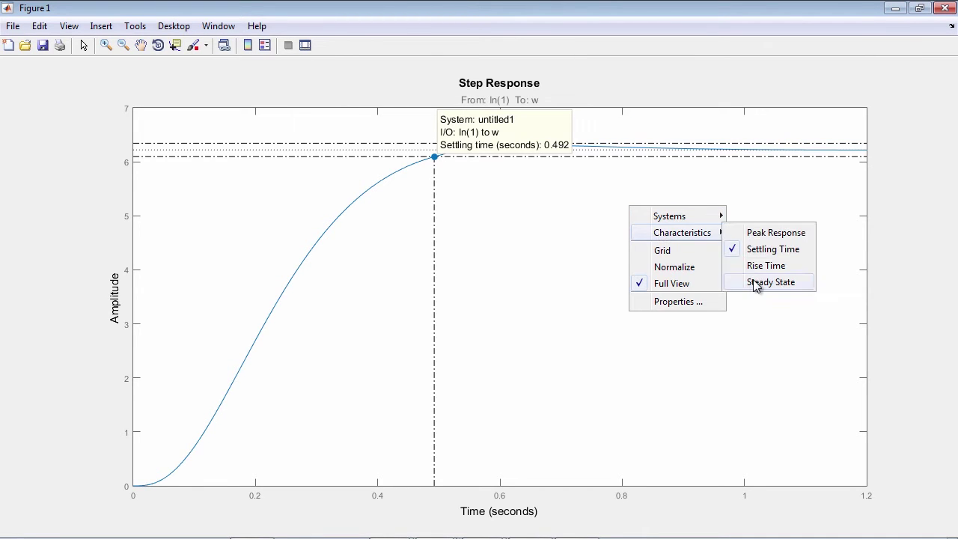
{"action": "left_click", "coordinate": [756, 283]}
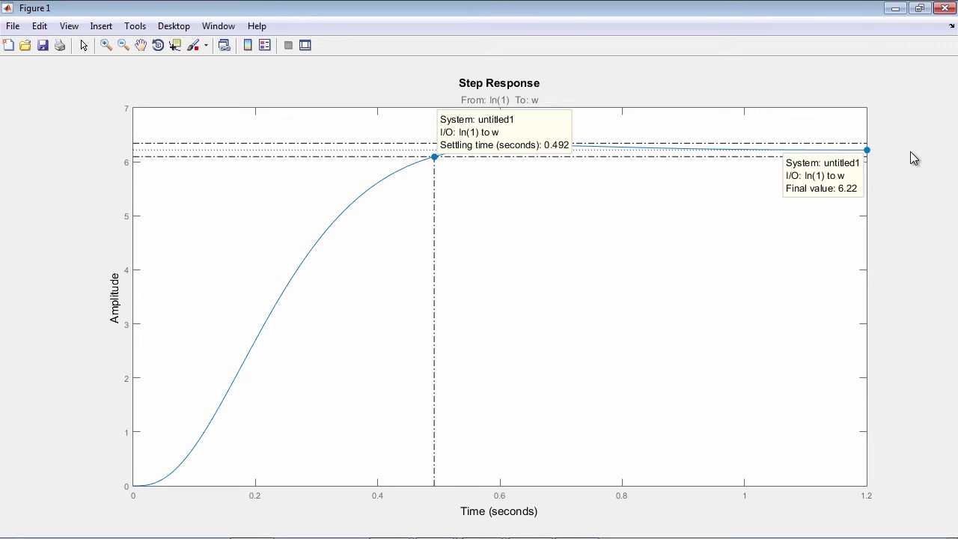
{"action": "left_click", "coordinate": [943, 8]}
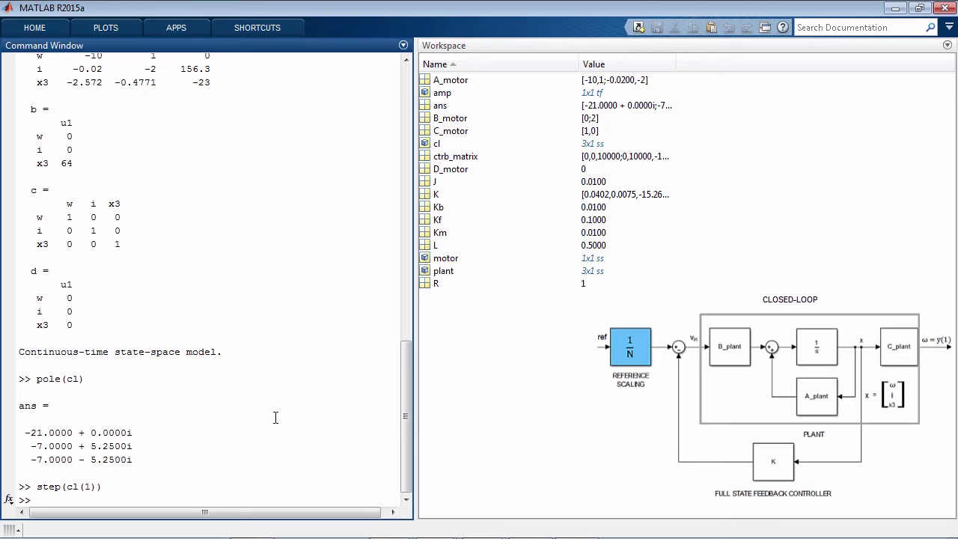
- Compute N = dcgain(cl(1)), which returns 6.2196
{"action": "type", "text": "N = "}
{"action": "type", "text": "dcga"}
{"action": "type", "text": "in"}
{"action": "type", "text": "(cl(1))"}
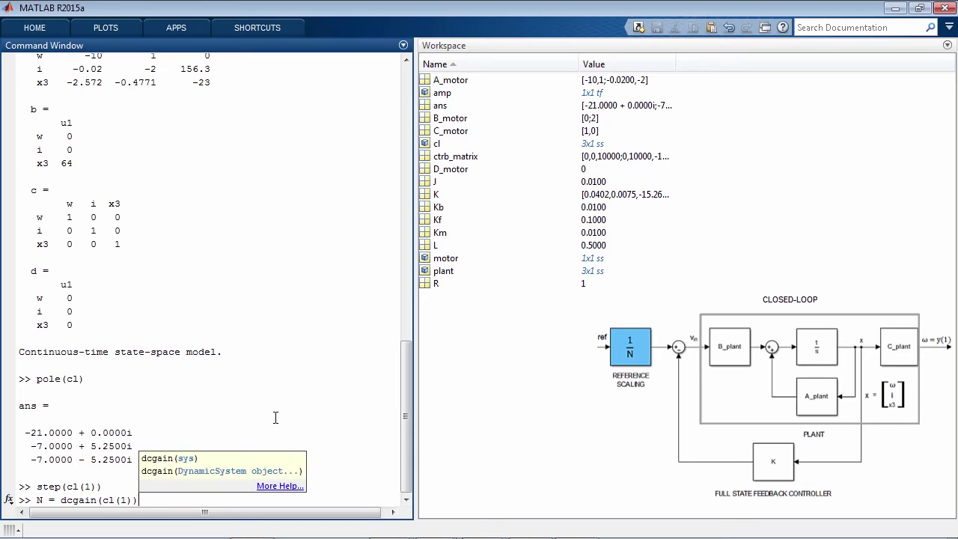
{"action": "key", "text": "Return"}
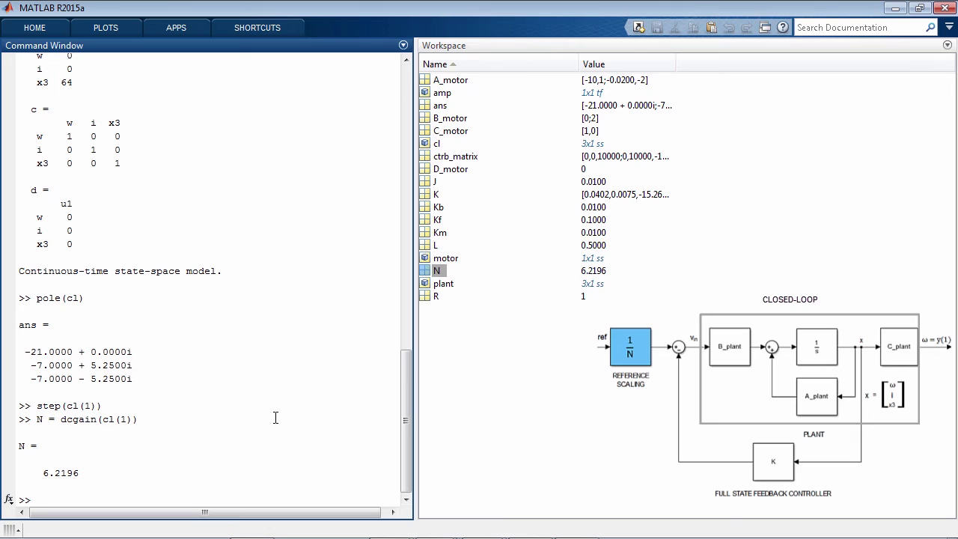
{"action": "type", "text": "cl("}
{"action": "type", "text": "1) = "}
{"action": "type", "text": "cl(1) * (1/N);"}
- Scale cl(1) by 1/N and confirm its step response now settles at a final value of 1
{"action": "key", "text": "Return"}
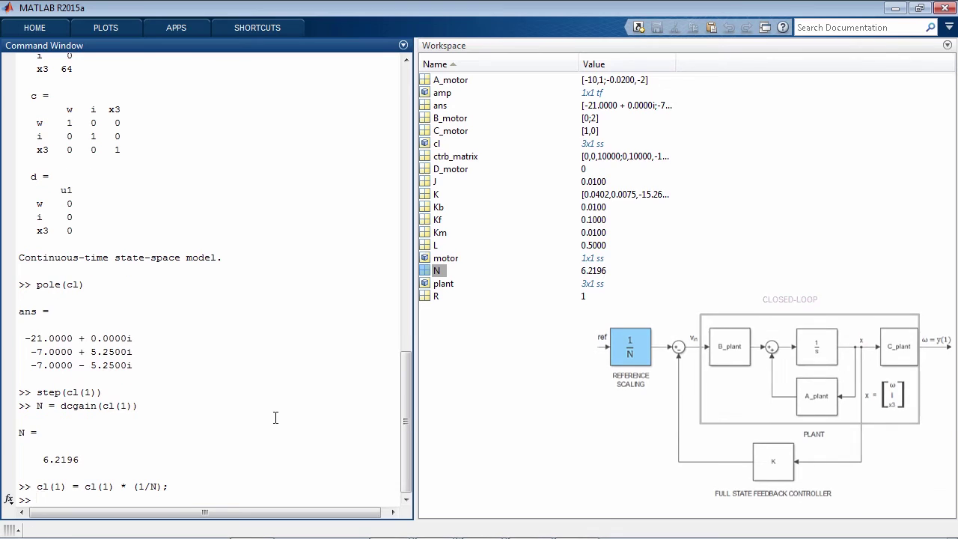
{"action": "type", "text": "step"}
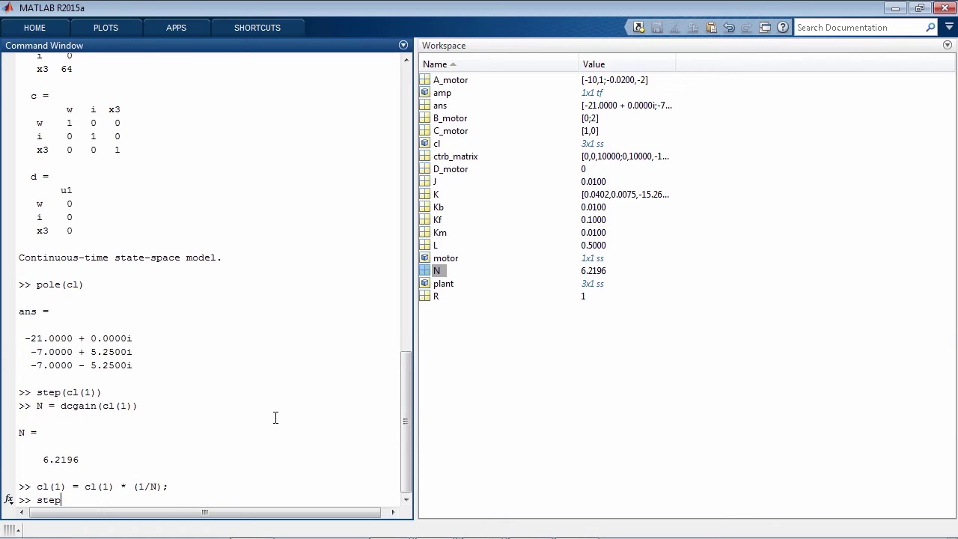
{"action": "type", "text": "(cl(1))"}
{"action": "key", "text": "Return"}
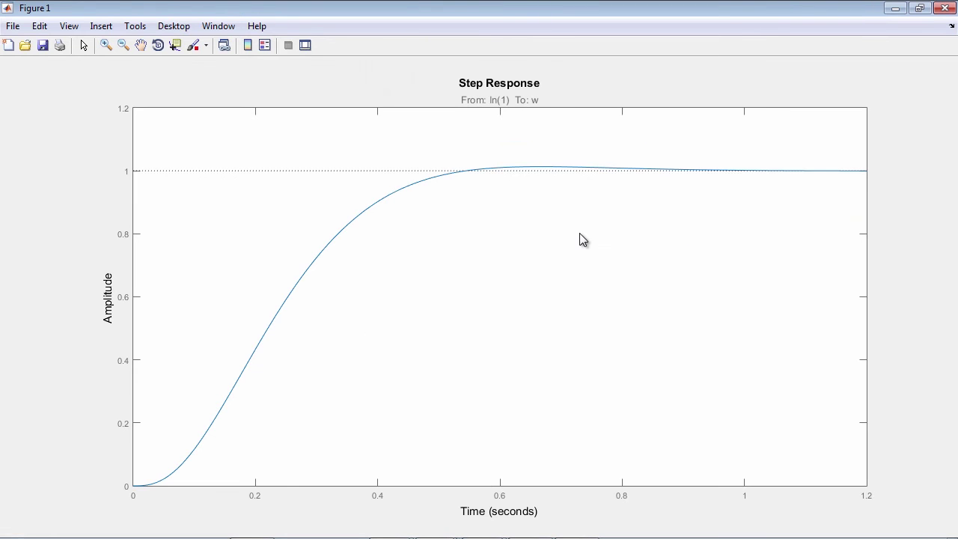
{"action": "right_click", "coordinate": [580, 234]}
{"action": "mouse_move", "coordinate": [709, 309]}
{"action": "left_click", "coordinate": [711, 310]}
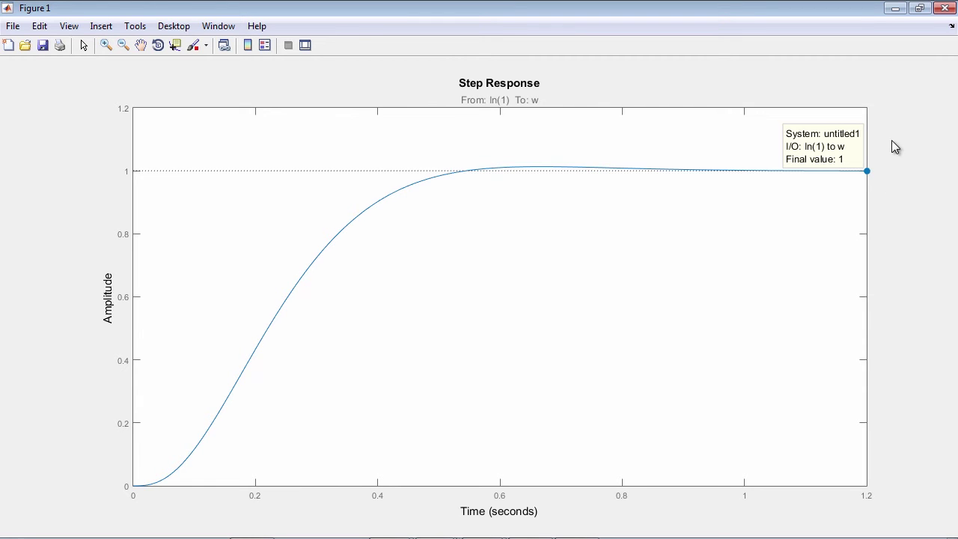
{"action": "left_click", "coordinate": [945, 8]}
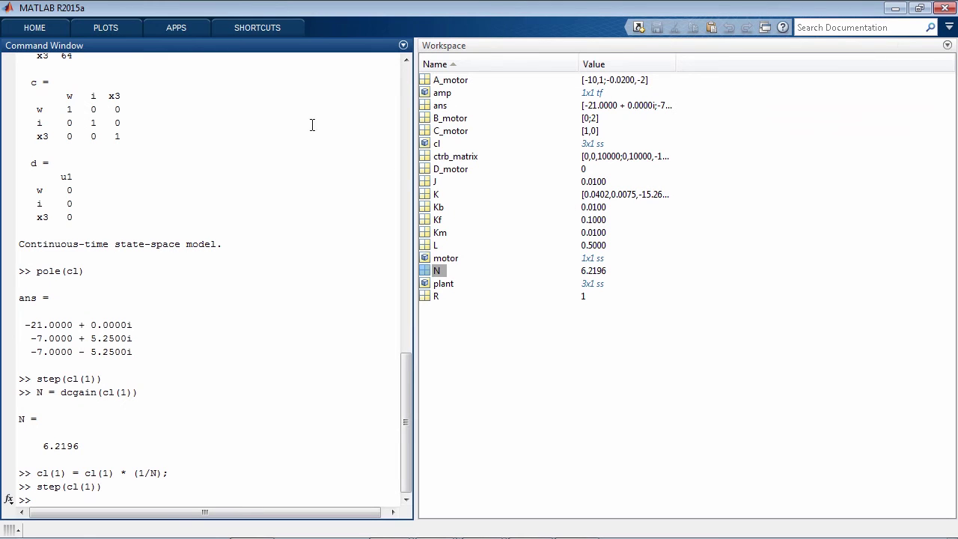
{"action": "left_click", "coordinate": [156, 30]}
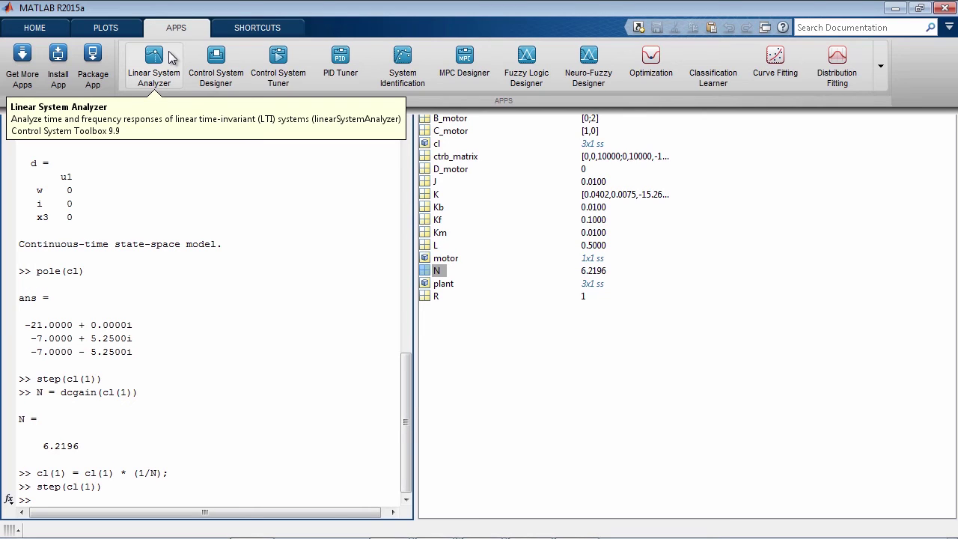
- Launch Linear System Analyzer and import the cl and plant systems from the workspace
{"action": "left_click", "coordinate": [170, 57]}
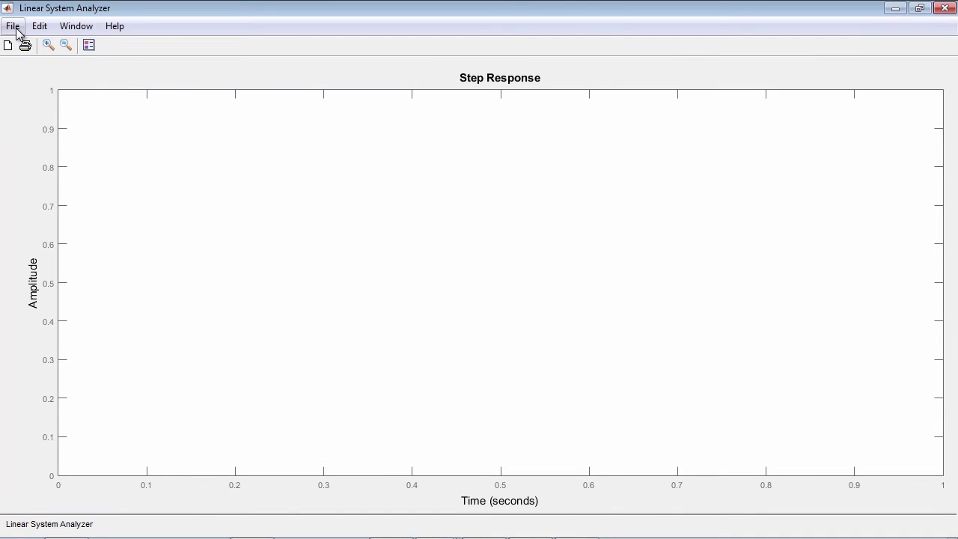
{"action": "left_click", "coordinate": [13, 27]}
{"action": "left_click", "coordinate": [36, 66]}
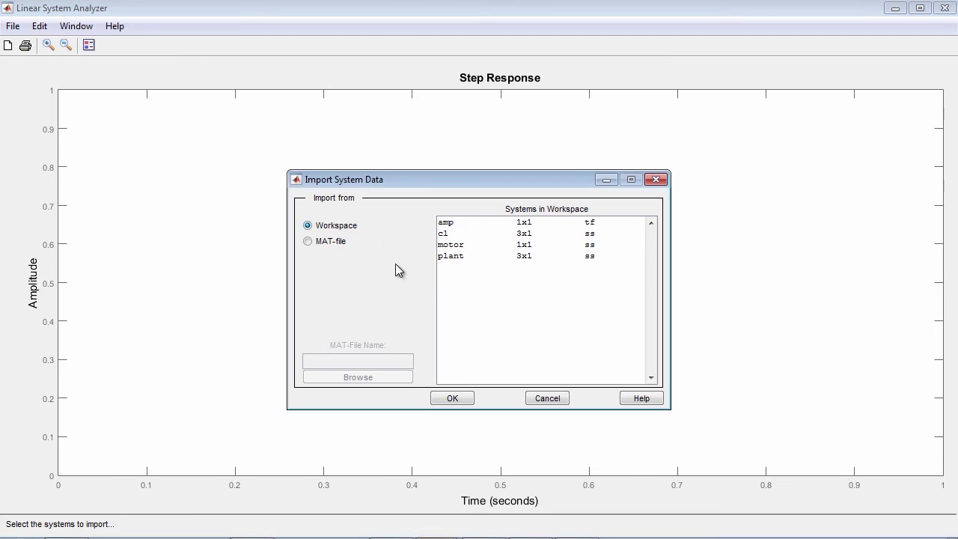
{"action": "left_click", "coordinate": [460, 236]}
{"action": "left_click", "coordinate": [461, 256], "text": "ctrl"}
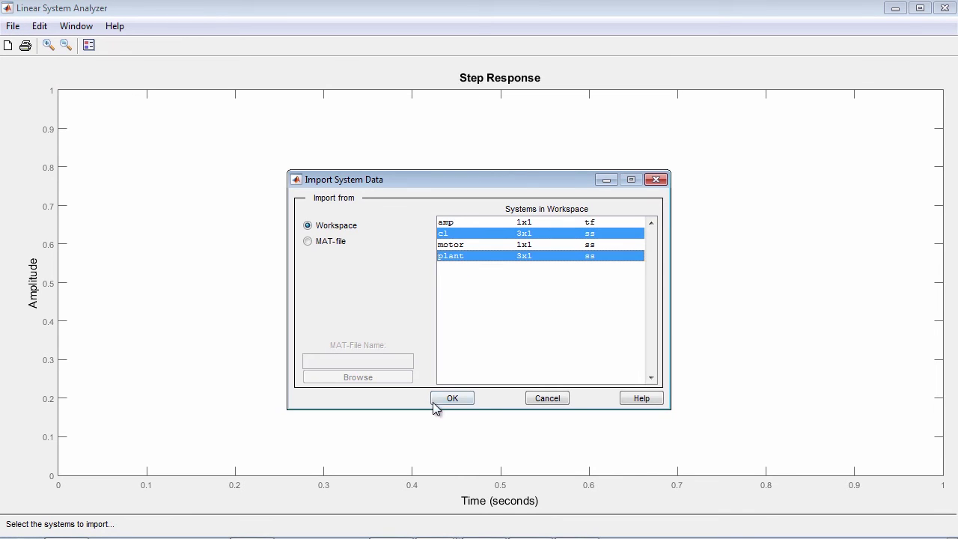
{"action": "left_click", "coordinate": [453, 398]}
- Choose a two-plot configuration with plot 1 Step and plot 2 Bode
{"action": "left_click", "coordinate": [39, 26]}
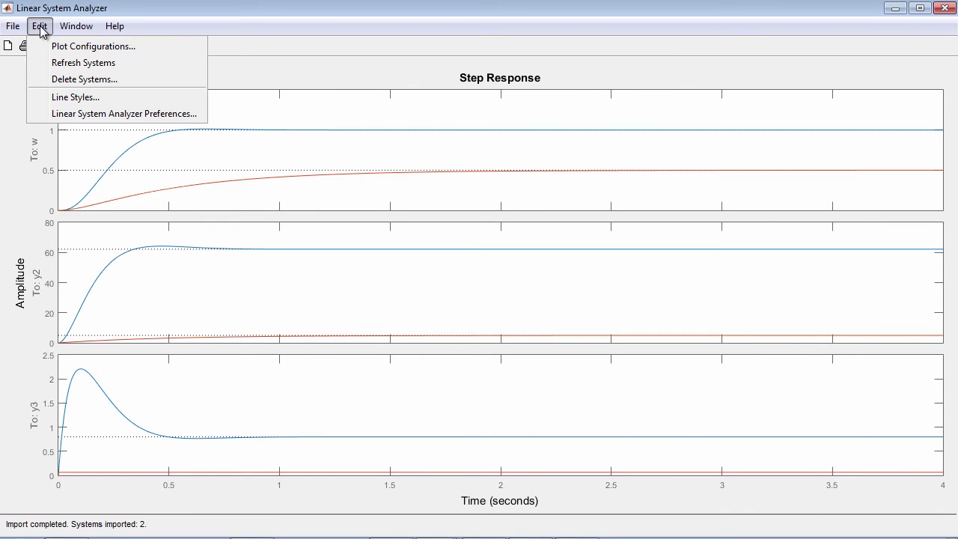
{"action": "left_click", "coordinate": [53, 47]}
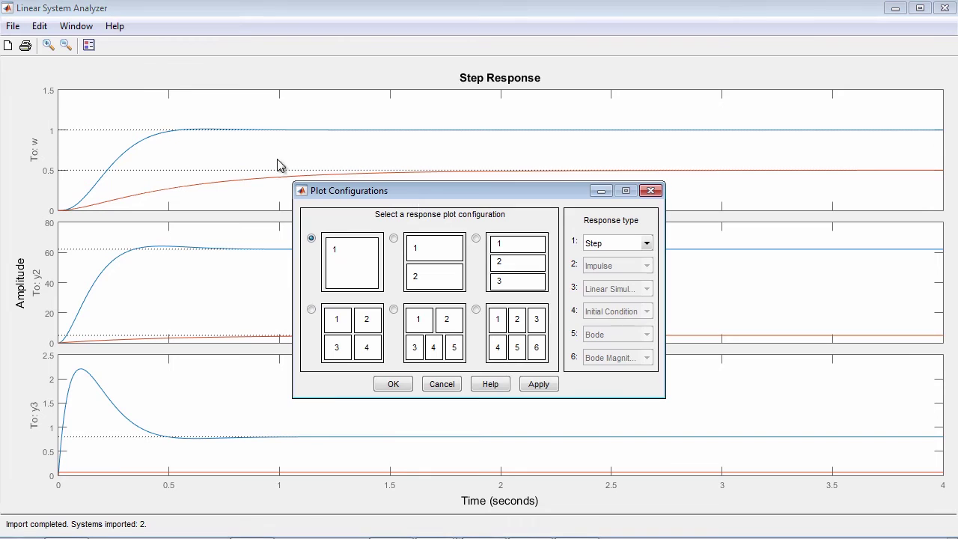
{"action": "left_click", "coordinate": [394, 238]}
{"action": "left_click", "coordinate": [614, 279]}
{"action": "left_click", "coordinate": [613, 332]}
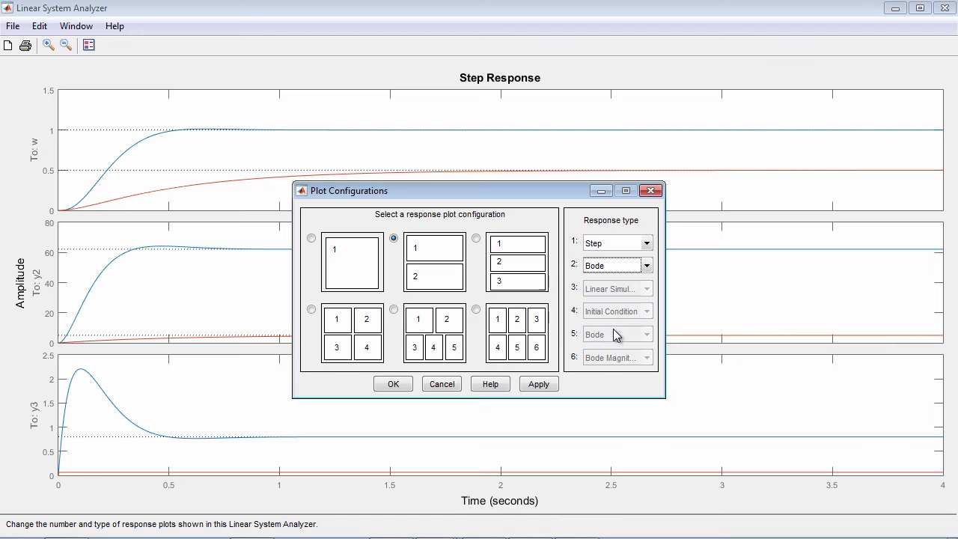
- Apply the step and Bode two-plot layout and show only output w in the step plot
{"action": "left_click", "coordinate": [399, 385]}
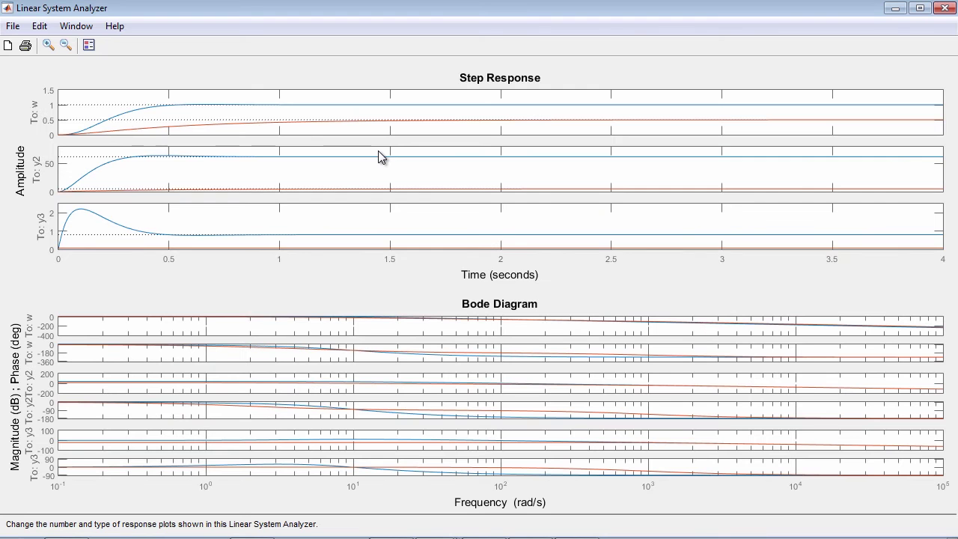
{"action": "right_click", "coordinate": [380, 154]}
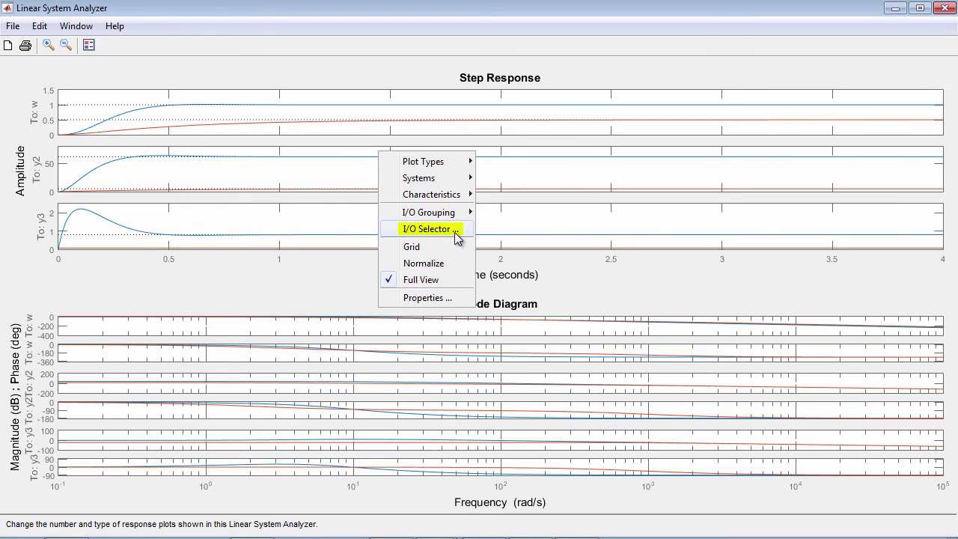
{"action": "left_click", "coordinate": [457, 229]}
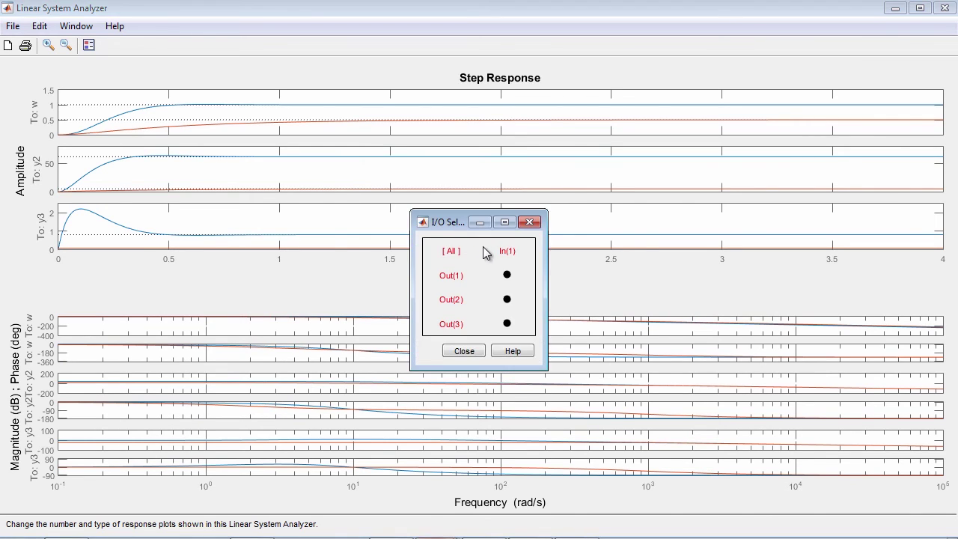
{"action": "left_click", "coordinate": [512, 279]}
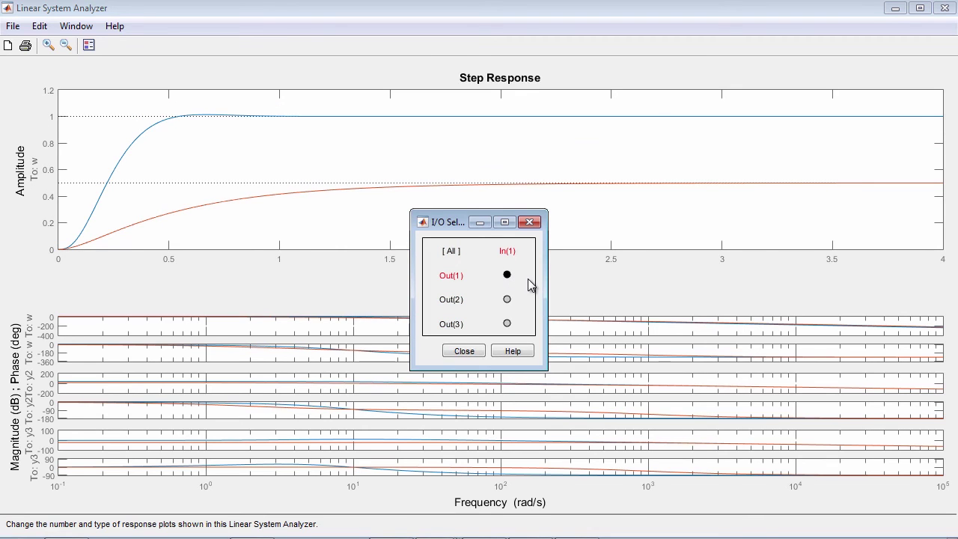
{"action": "left_click", "coordinate": [464, 351]}
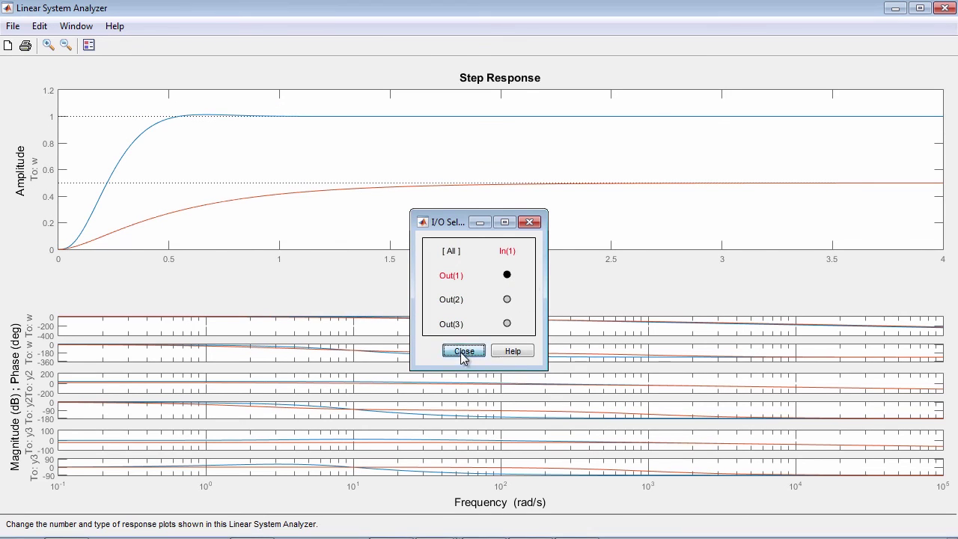
- Restrict the Bode diagram to output w only
{"action": "right_click", "coordinate": [435, 385]}
{"action": "left_click", "coordinate": [494, 476]}
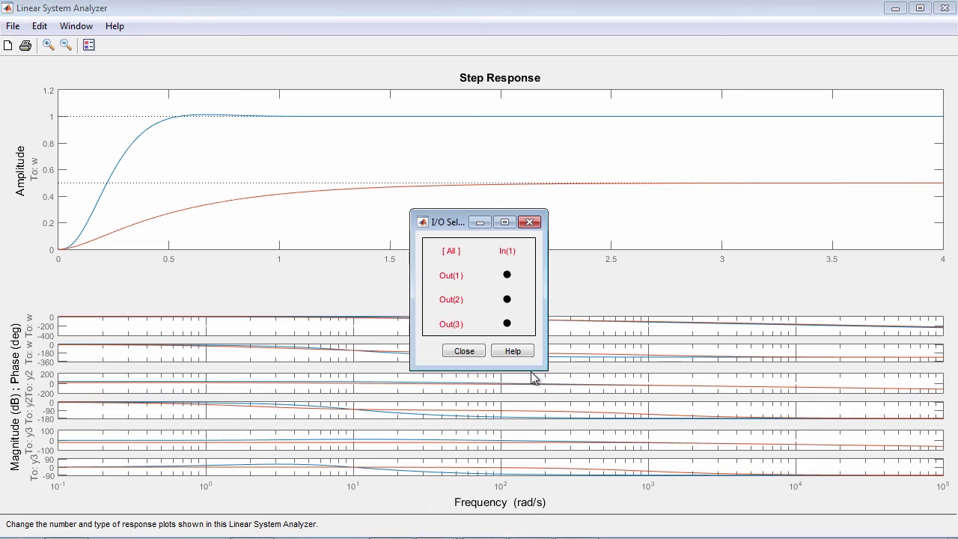
{"action": "left_click", "coordinate": [507, 274]}
{"action": "left_click", "coordinate": [462, 351]}
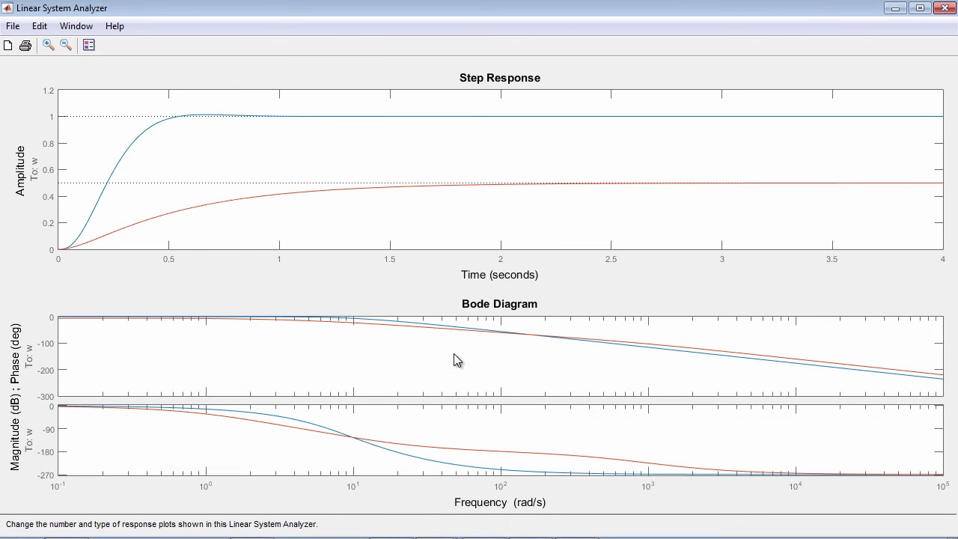
- Set the Bode diagram's upper magnitude axis limit to 20
{"action": "right_click", "coordinate": [453, 354]}
{"action": "left_click", "coordinate": [514, 502]}
{"action": "double_click", "coordinate": [528, 337]}
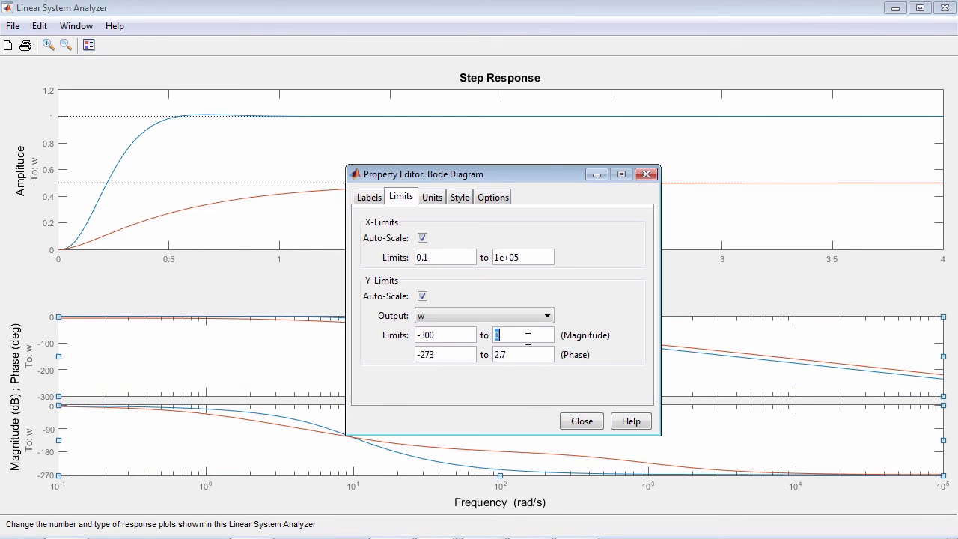
{"action": "type", "text": "20"}
{"action": "left_click", "coordinate": [581, 422]}
- Hide plant from the Bode diagram and turn on the cl/plant legend
{"action": "right_click", "coordinate": [496, 369]}
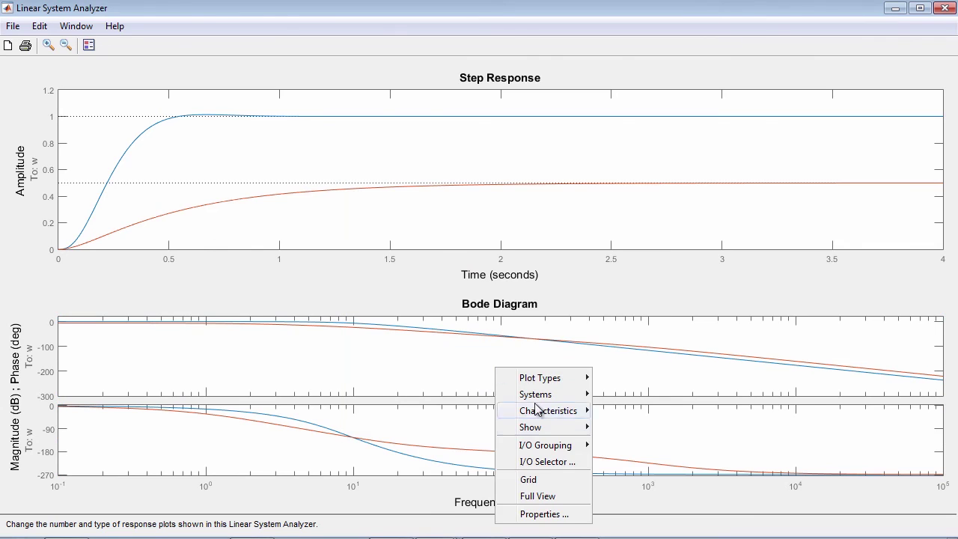
{"action": "left_click", "coordinate": [616, 418]}
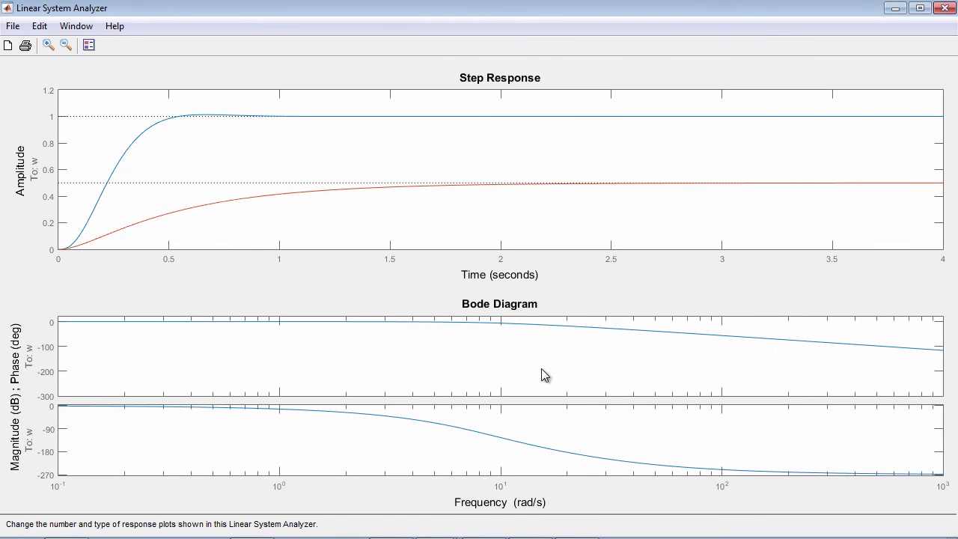
{"action": "left_click", "coordinate": [89, 45]}
{"action": "left_click", "coordinate": [873, 235]}
- Move the legend top-right, mark settling times (cl 0.492 s, plant 2.07 s) and cl's 7.07 rad/s bandwidth point
{"action": "left_click_drag", "start_coordinate": [873, 235], "coordinate": [888, 89]}
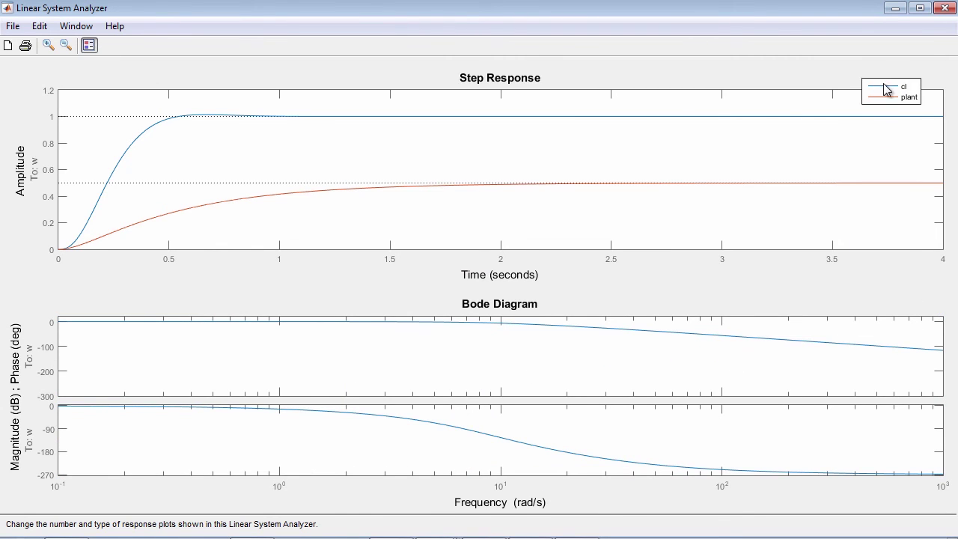
{"action": "right_click", "coordinate": [494, 143]}
{"action": "mouse_move", "coordinate": [547, 187]}
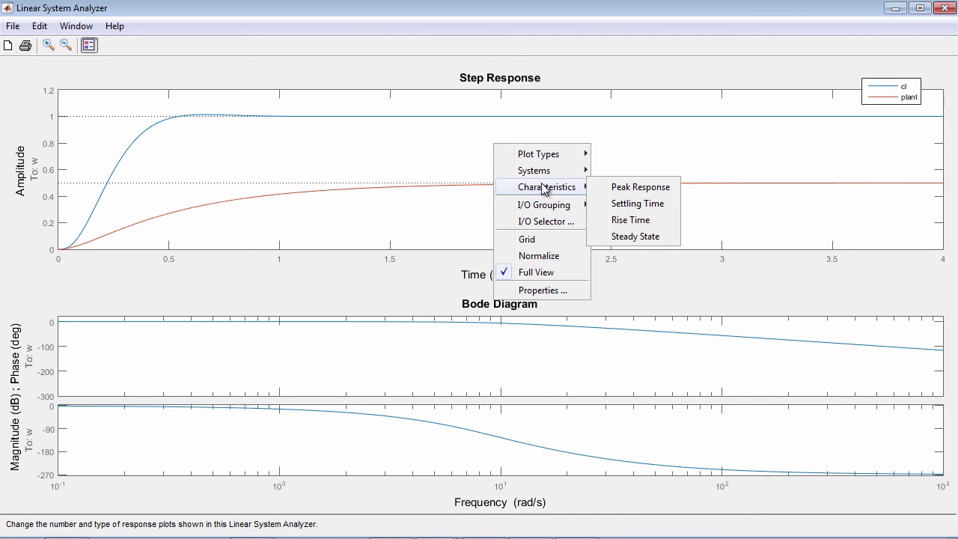
{"action": "left_click", "coordinate": [605, 210]}
{"action": "mouse_move", "coordinate": [168, 119]}
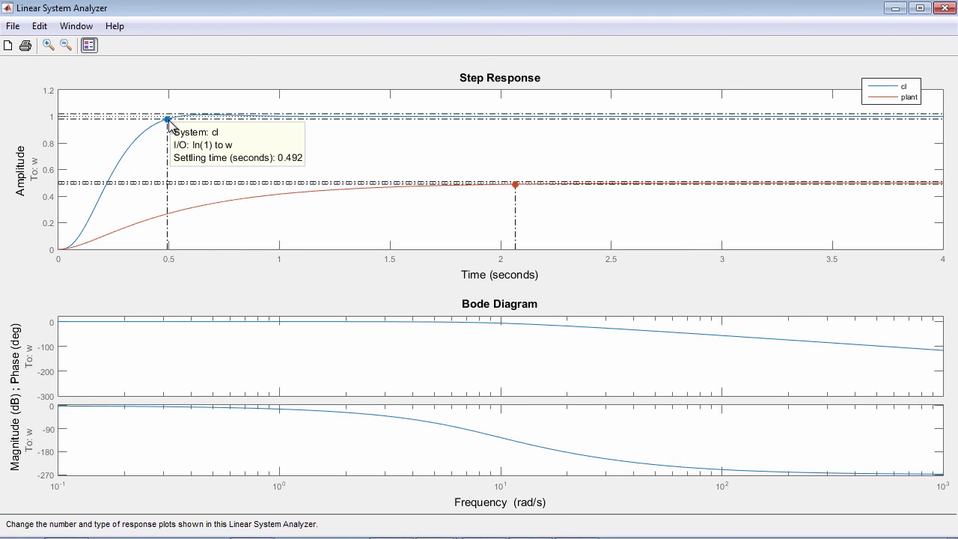
{"action": "left_click", "coordinate": [515, 187]}
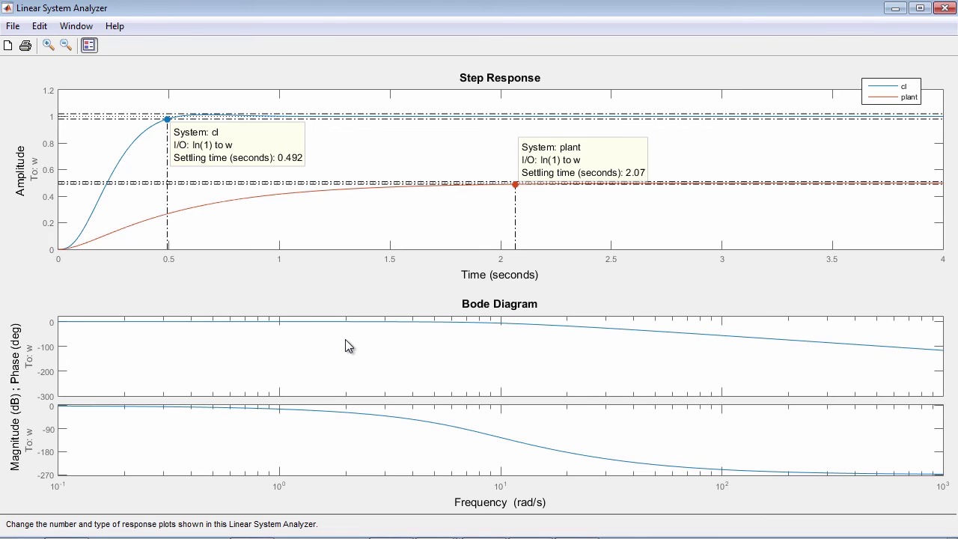
{"action": "left_click", "coordinate": [467, 321]}
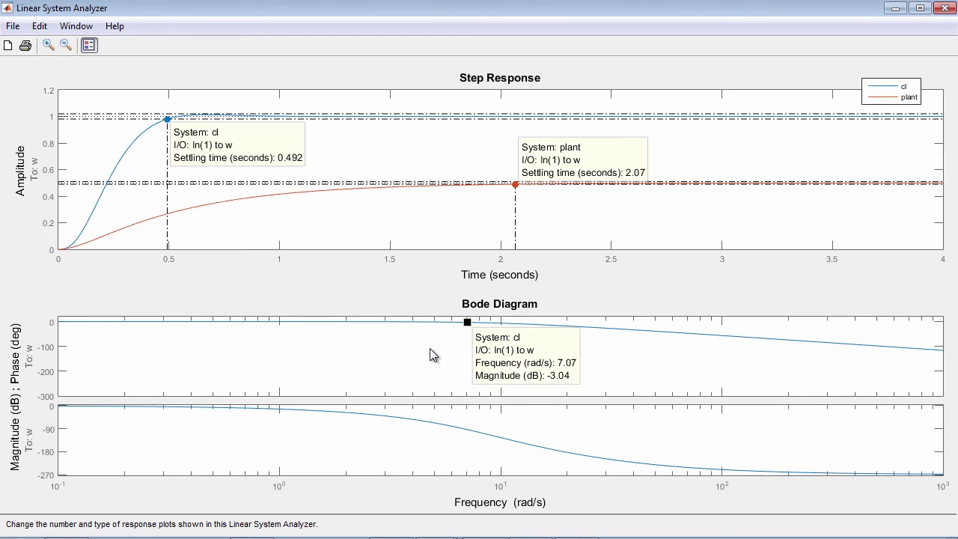